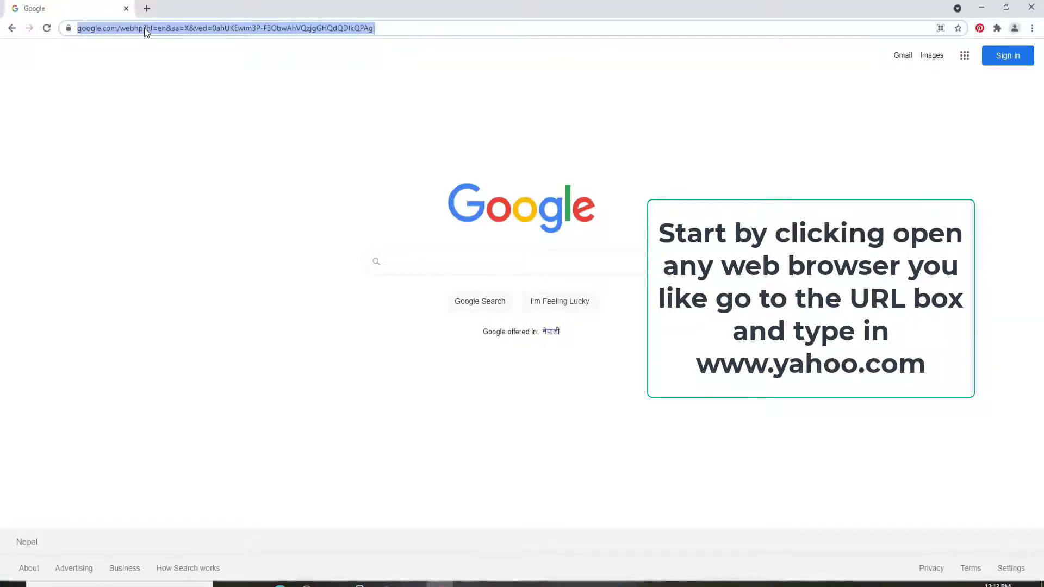
pyautogui.write('www.y')
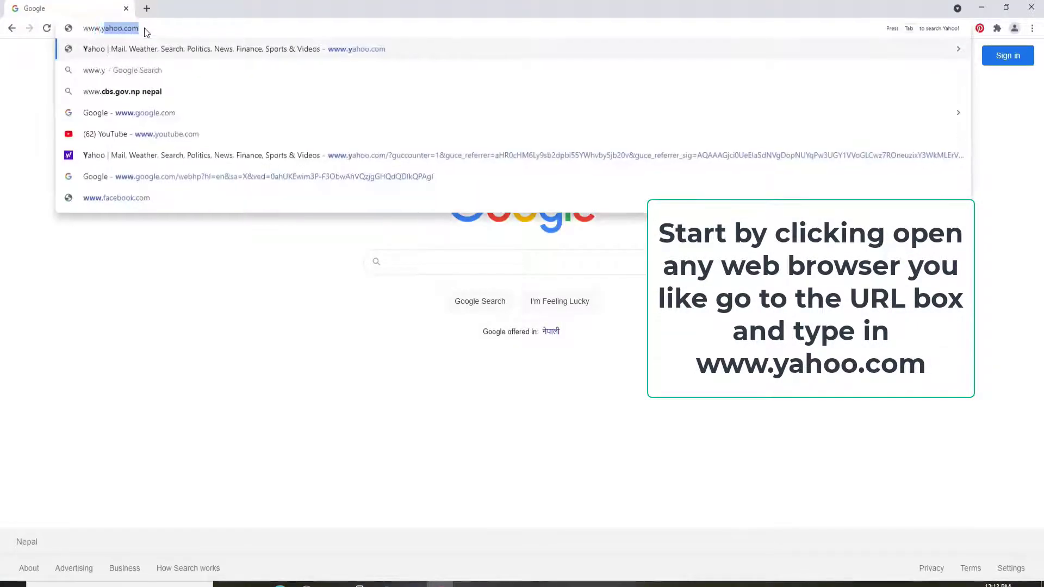
pyautogui.write('ahoo.com')
pyautogui.press('Return')
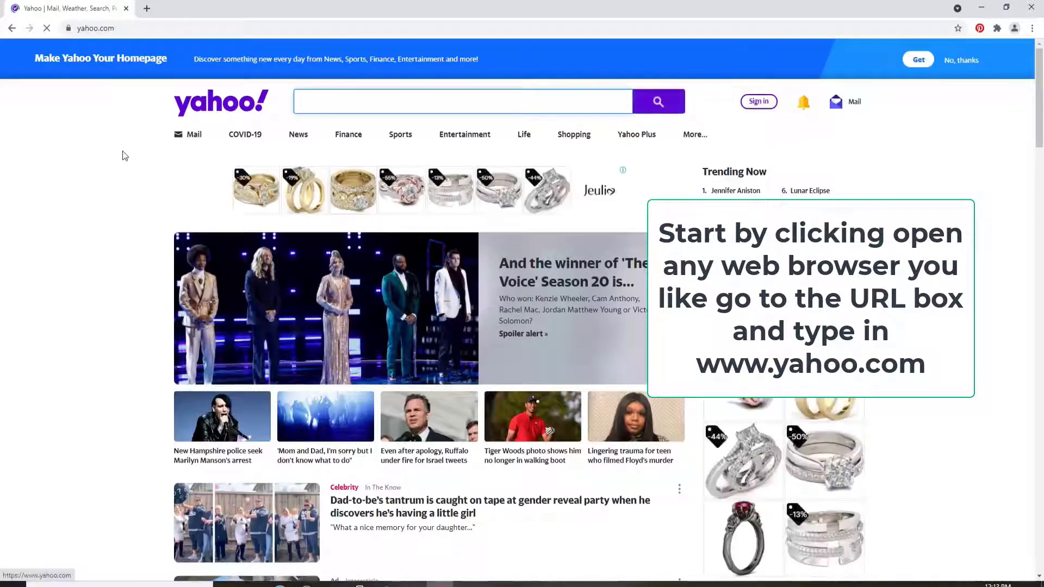
# - Dismiss the promo banner, sign in with another account, enter the Yahoo email and continue to the password step
pyautogui.click(961, 59)
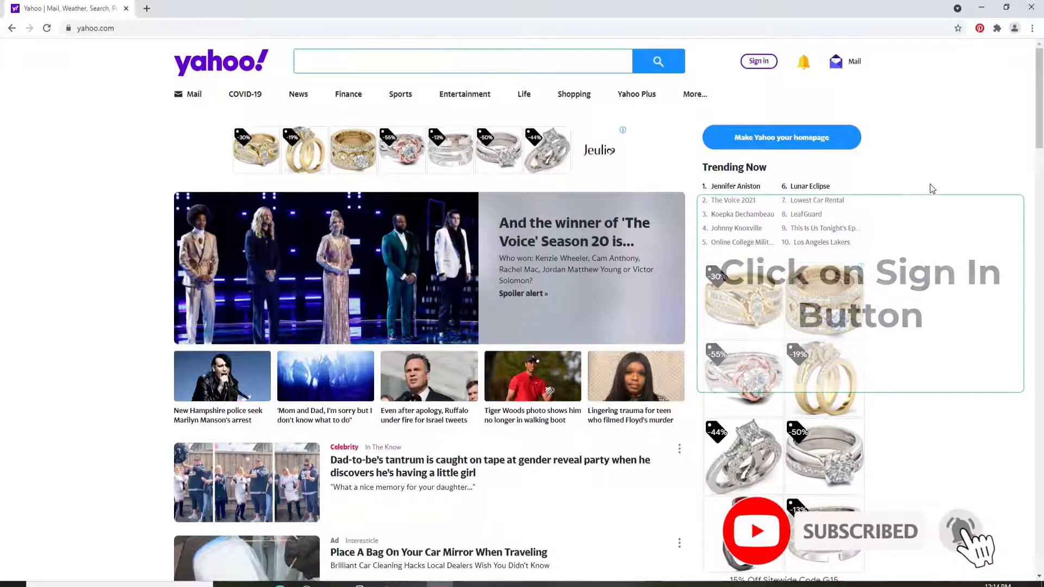
pyautogui.click(758, 62)
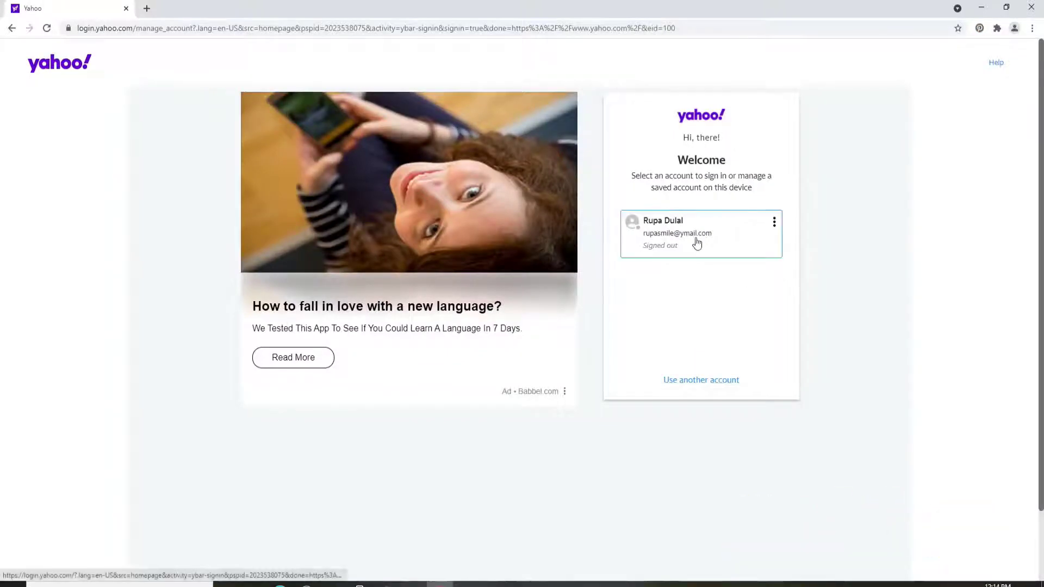
pyautogui.click(699, 379)
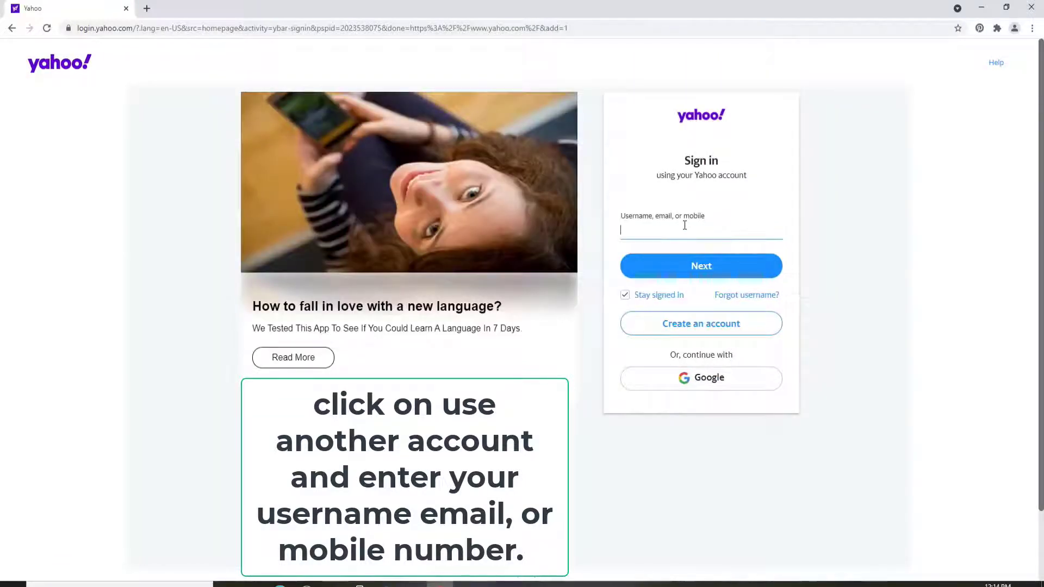
pyautogui.click(684, 226)
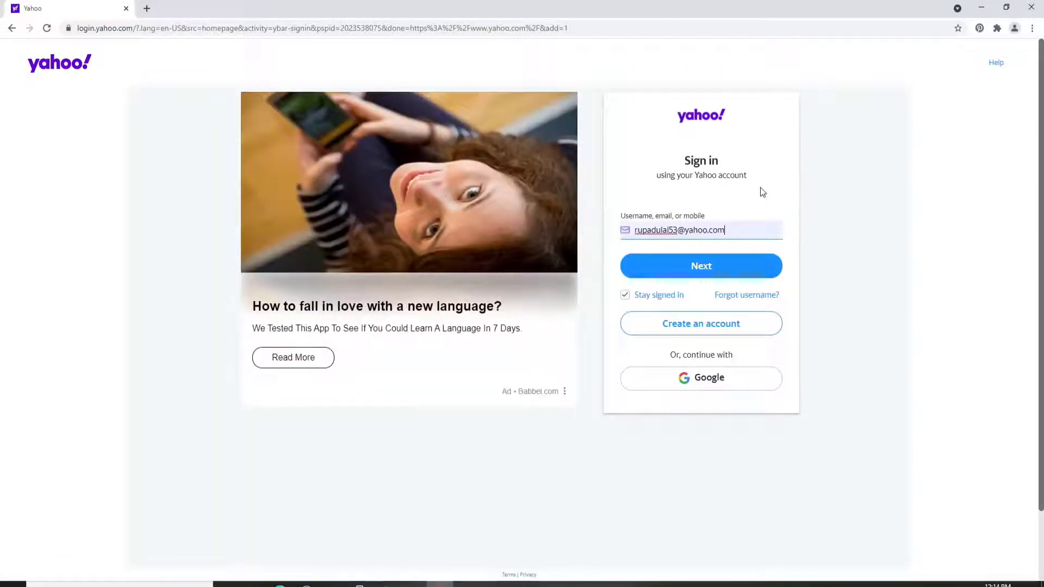
pyautogui.click(724, 267)
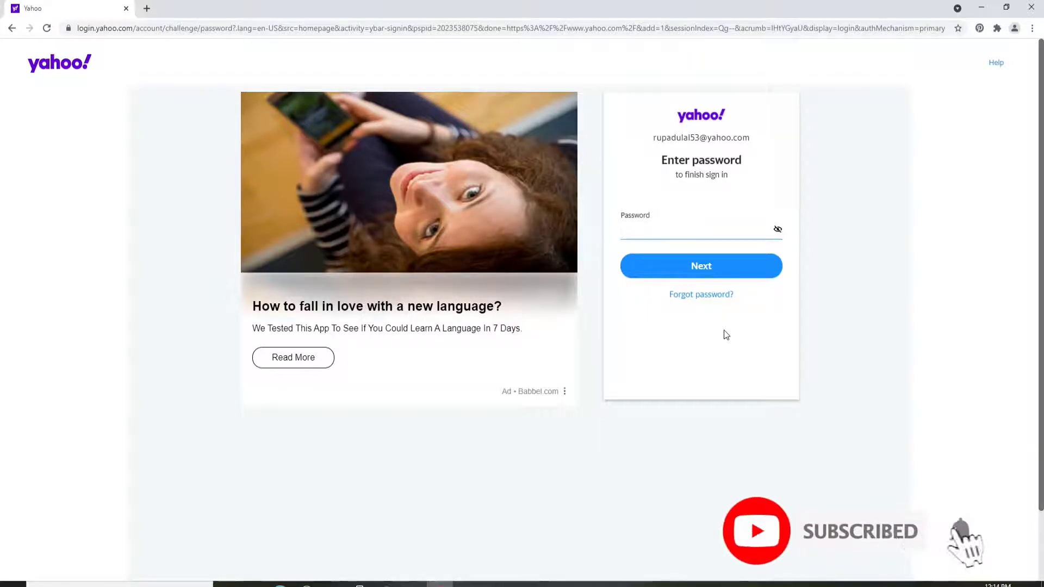
# - Choose Forgot password, have a code sent to the phone, enter the six-character code and verify it
pyautogui.click(706, 296)
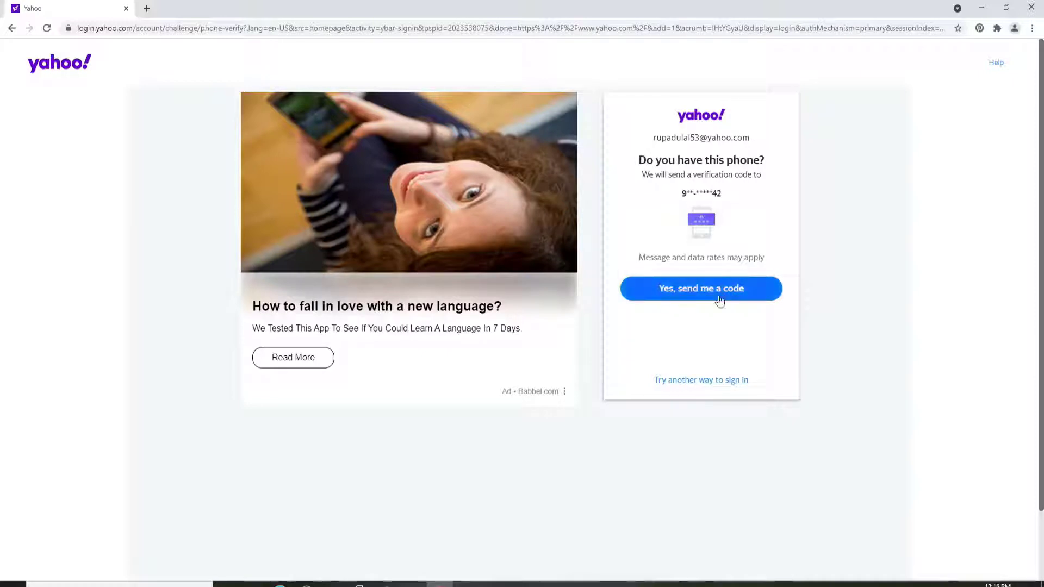
pyautogui.click(702, 287)
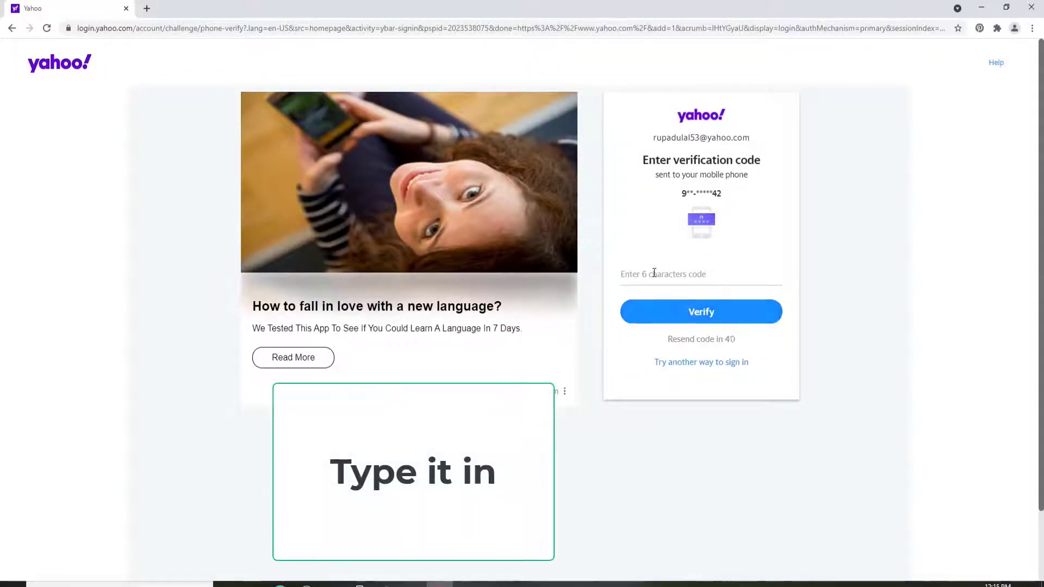
pyautogui.click(654, 275)
pyautogui.write('934831')
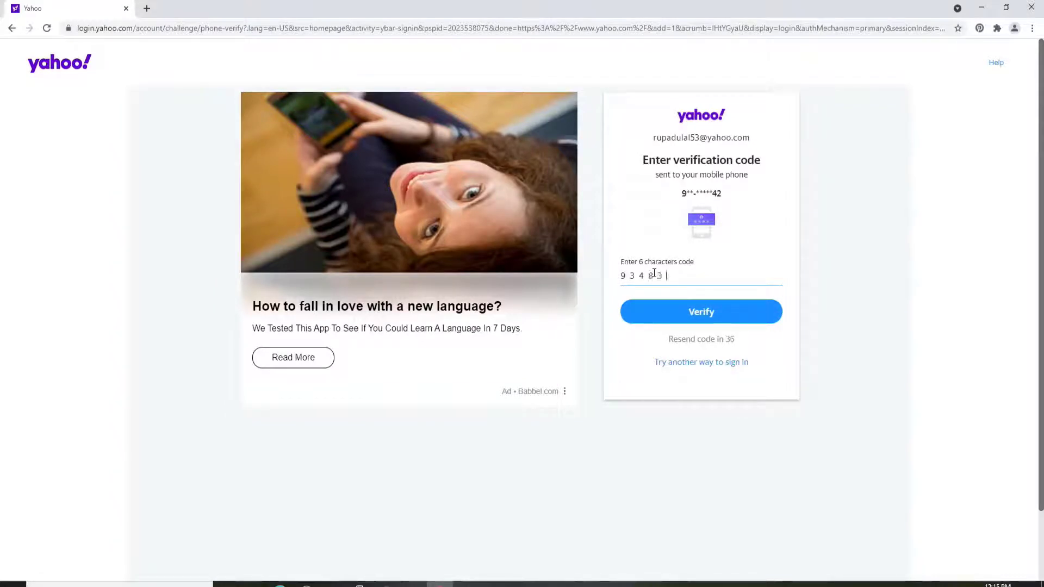
pyautogui.click(714, 312)
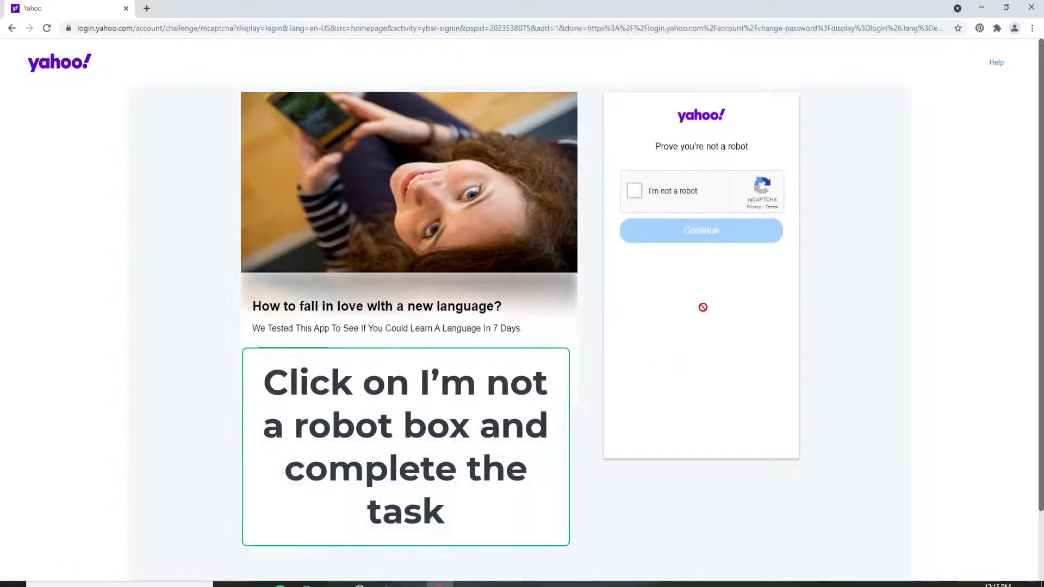
# - Tick I'm not a robot, mark the three crosswalk squares, and continue to the create-password page
pyautogui.click(638, 188)
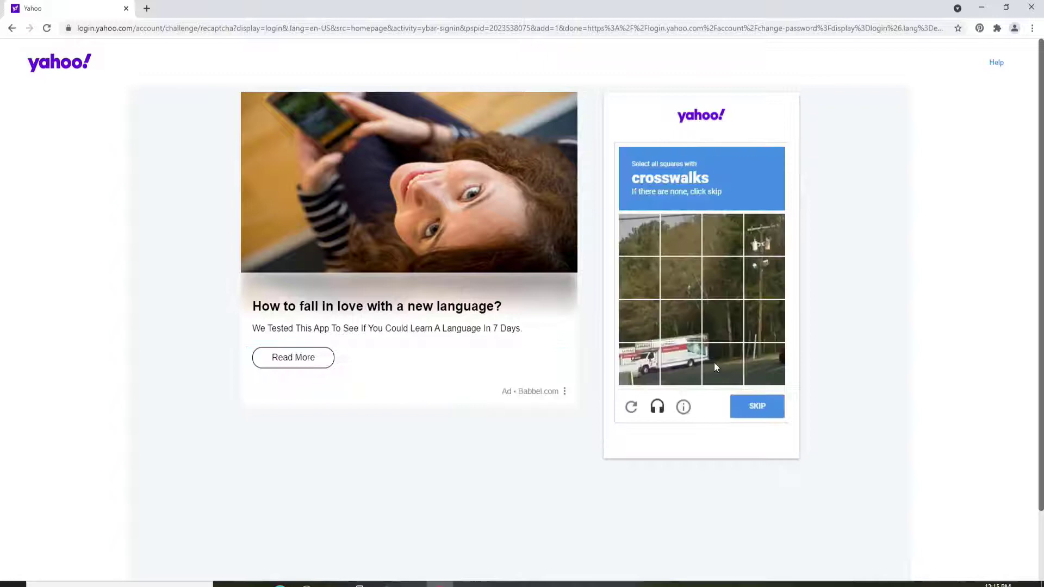
pyautogui.click(680, 362)
pyautogui.click(722, 362)
pyautogui.click(764, 363)
pyautogui.click(757, 405)
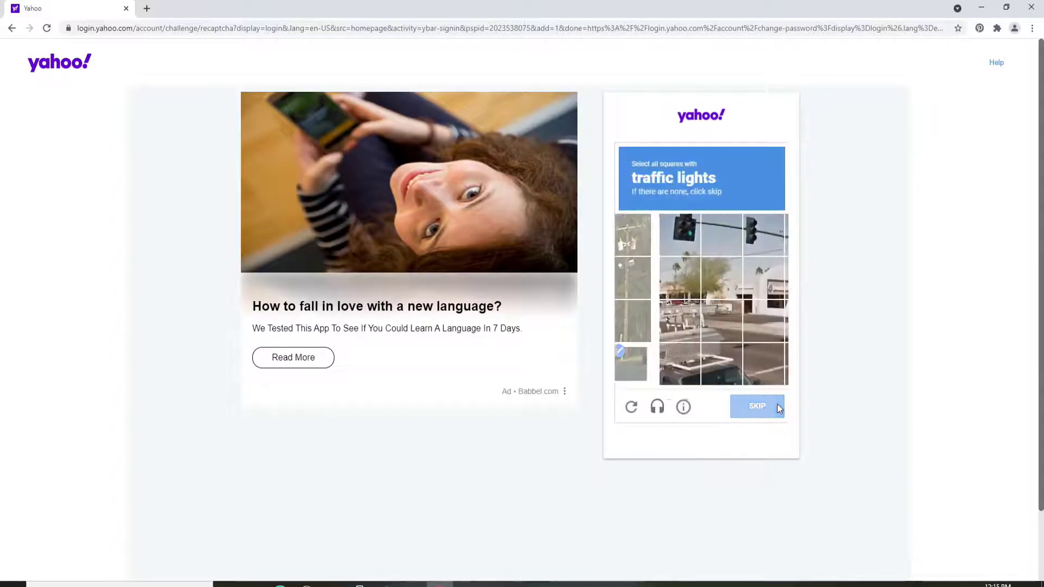
pyautogui.click(714, 233)
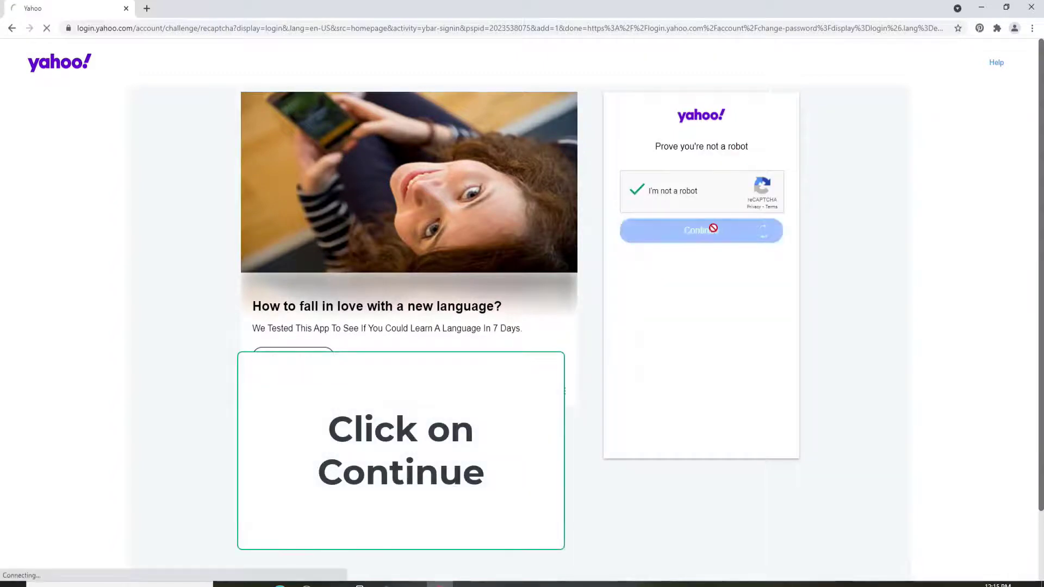
pyautogui.click(694, 230)
pyautogui.write('**************')
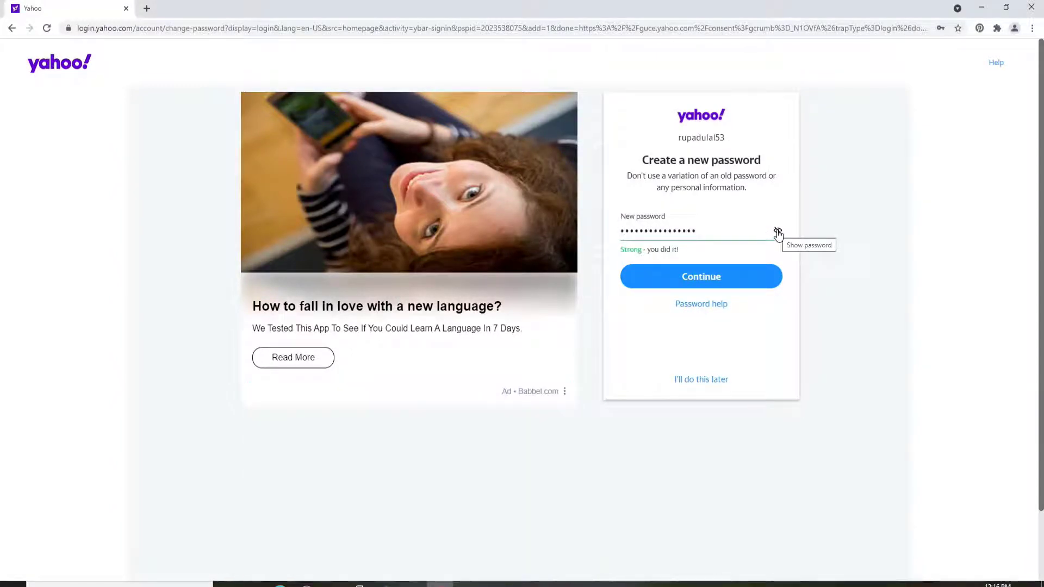
# - Save the new strong password, pass the Success screen, and choose Remind me later for the recovery email
pyautogui.click(695, 278)
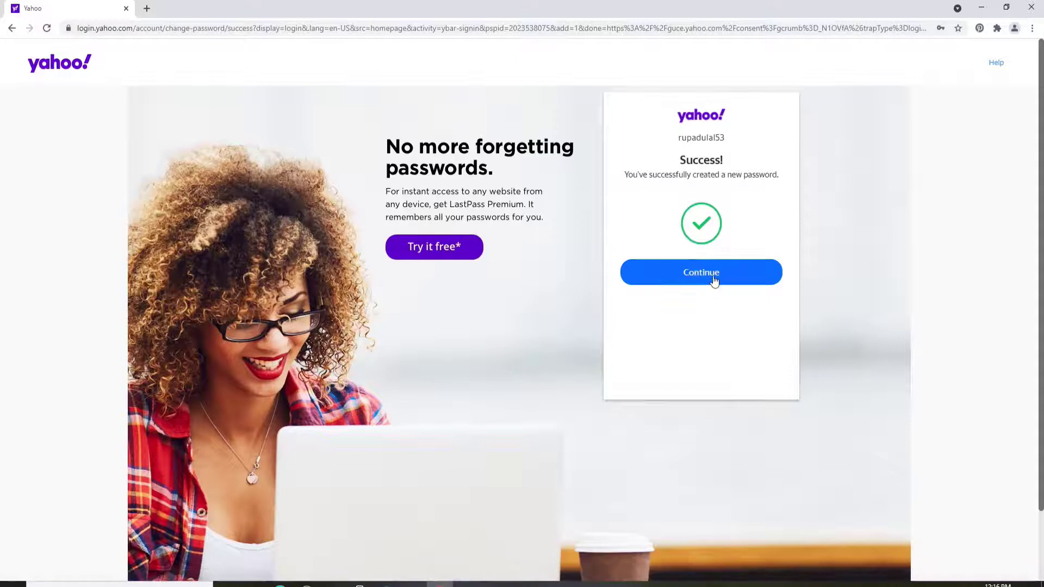
pyautogui.click(696, 276)
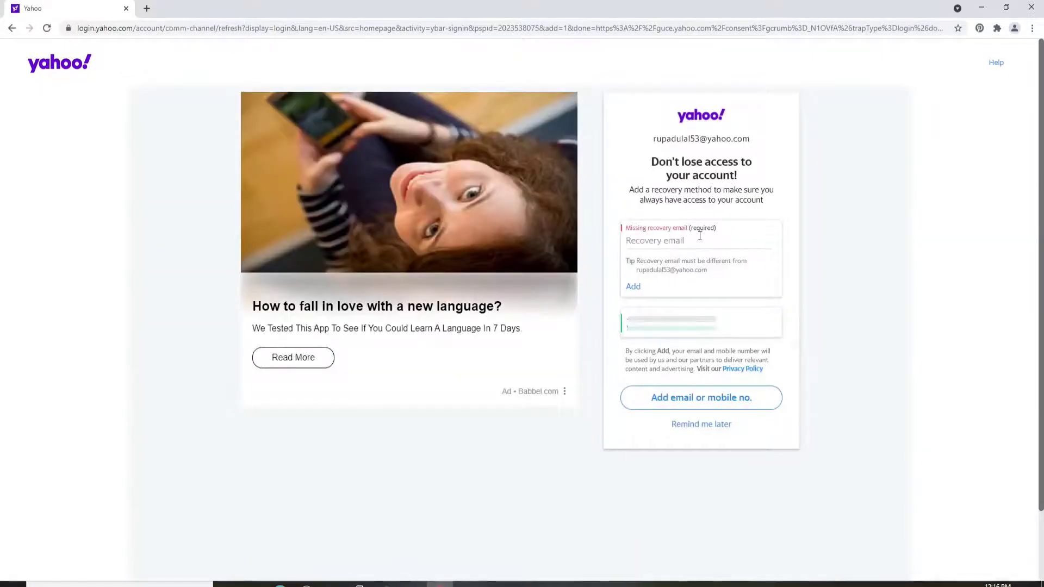
pyautogui.click(706, 241)
pyautogui.click(710, 424)
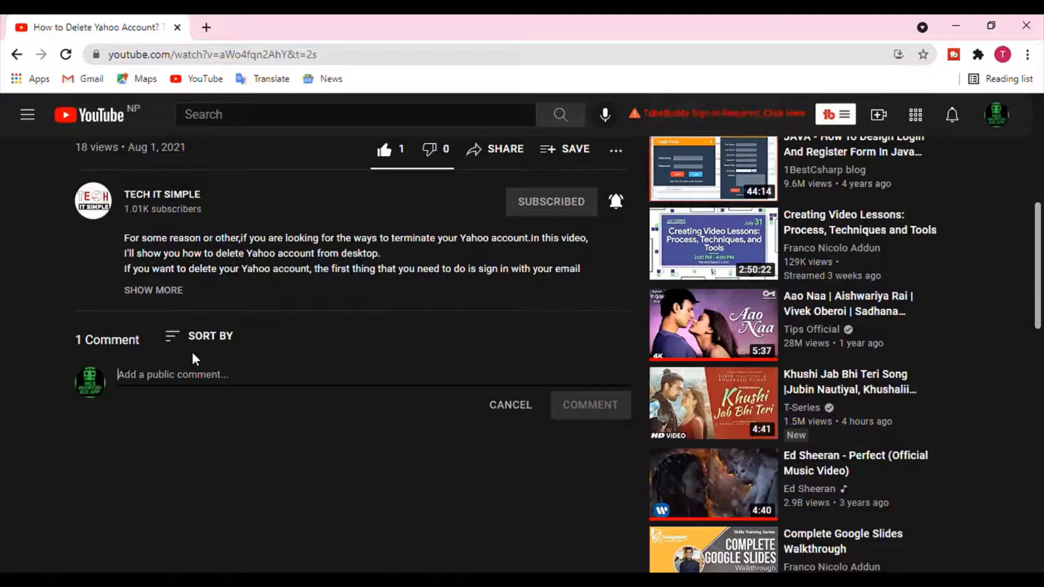
pyautogui.write('It re')
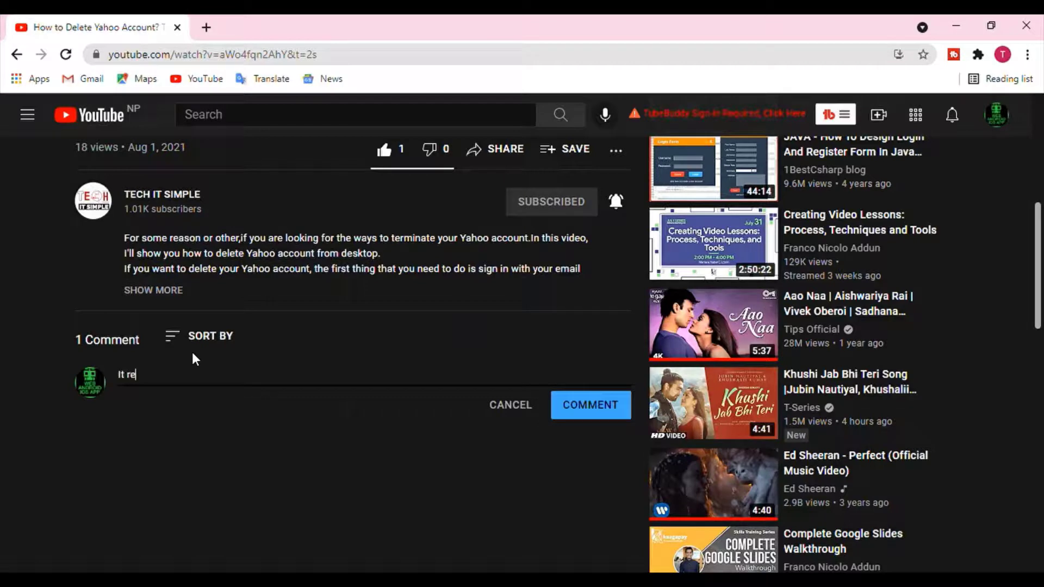
pyautogui.write('ally h')
pyautogui.write('elped')
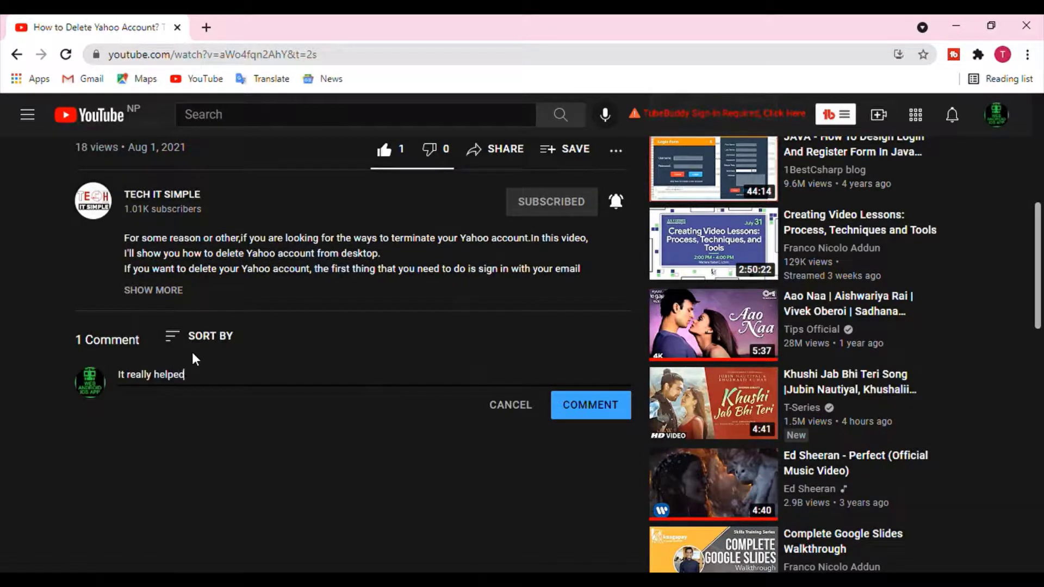